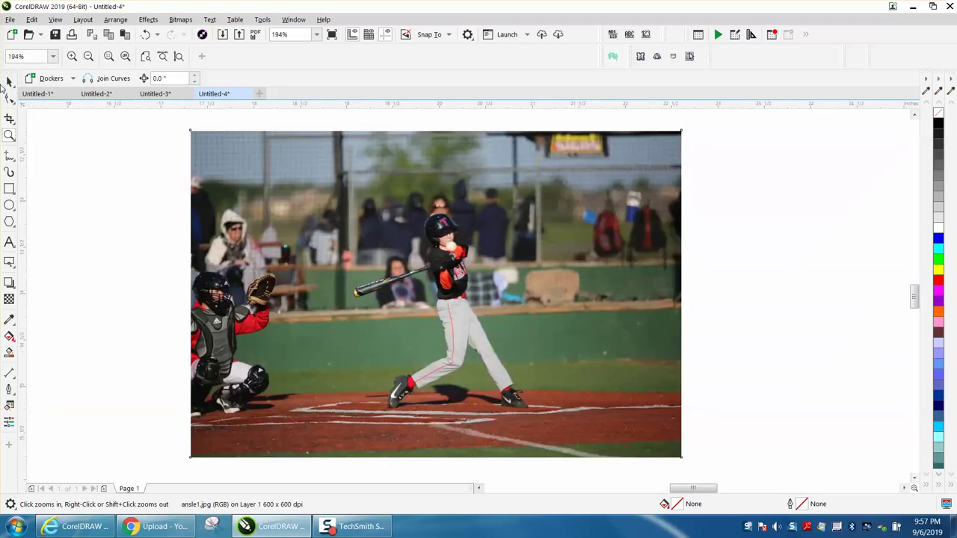
Select the baseball photo and convert it to a bitmap at 600 dpi in RGB colour
double_click(9, 80)
left_click(262, 188)
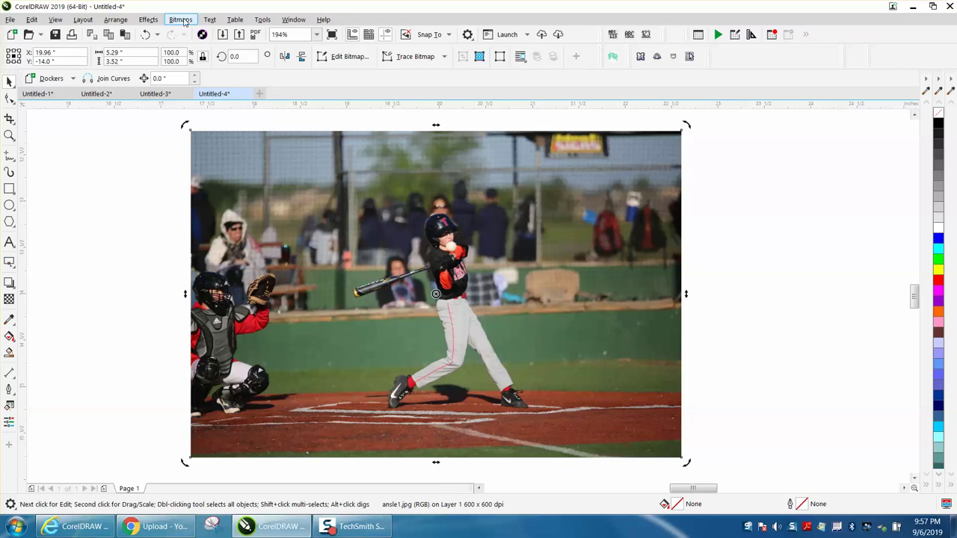
left_click(181, 19)
left_click(200, 36)
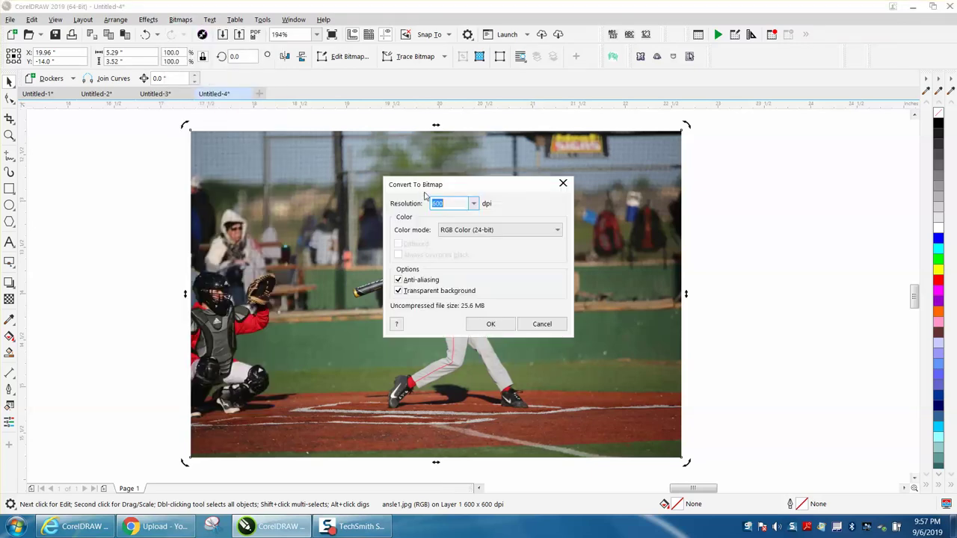
left_click(479, 318)
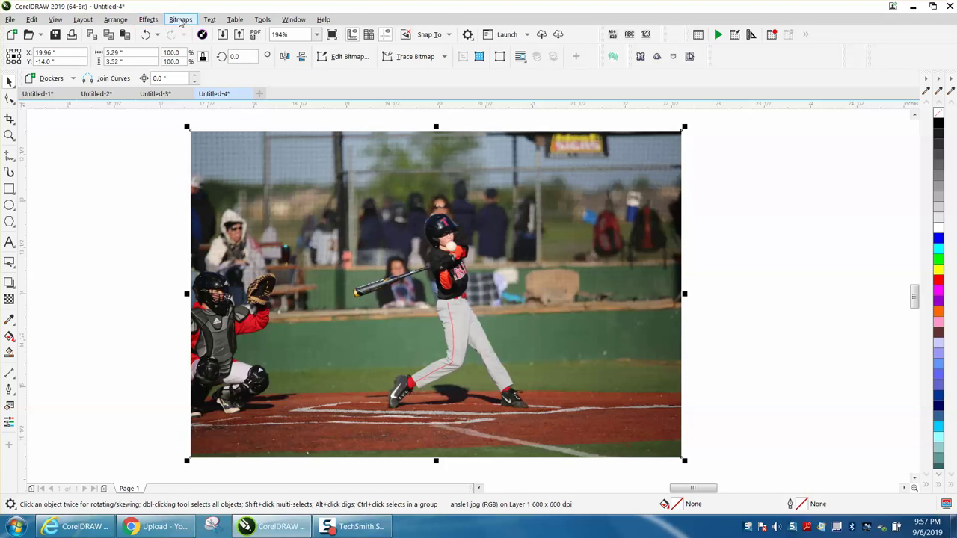
left_click(181, 20)
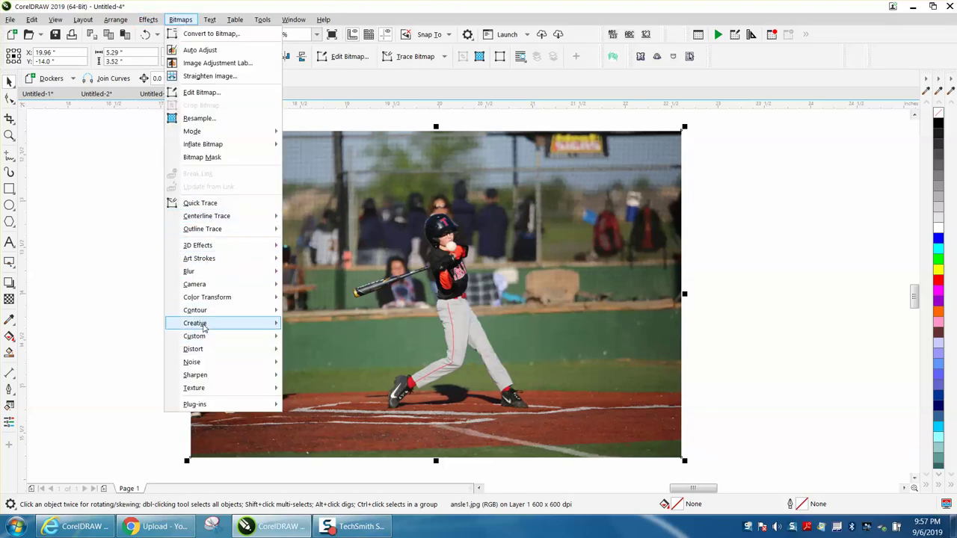
mouse_move(195, 323)
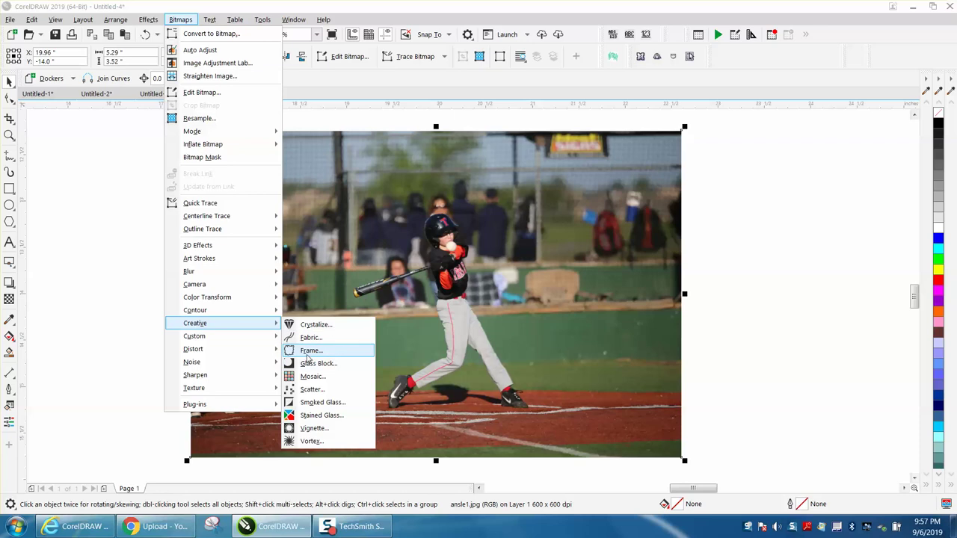
Open the Creative Frame effect and move its dialog aside to preview the torn-edge square frame
left_click(309, 350)
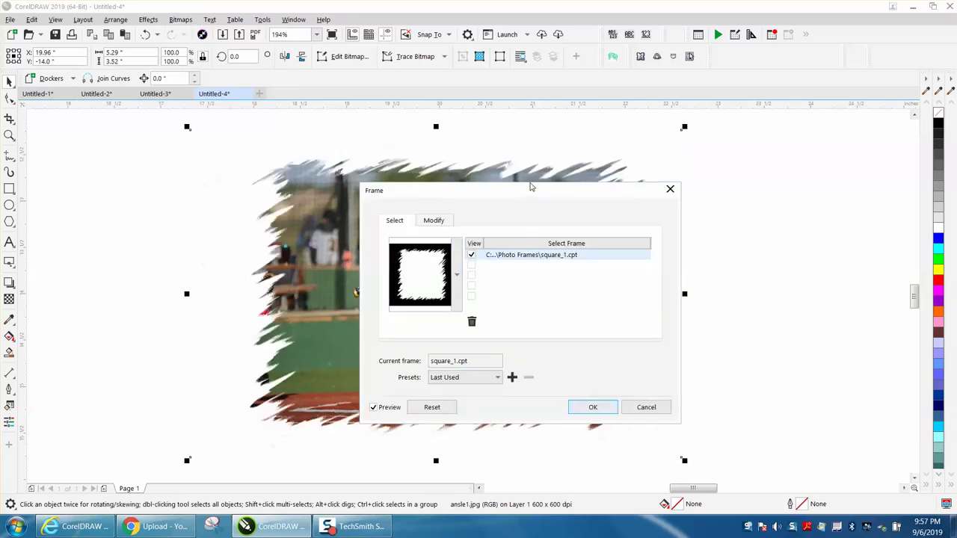
left_click_drag(530, 187, 706, 162)
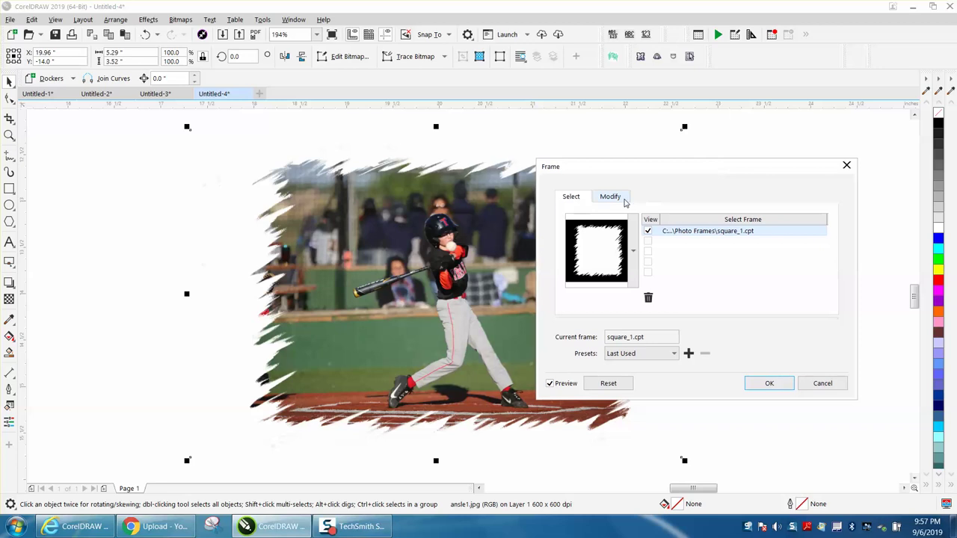
On the Modify settings, set Blur/Feather to 3, flip the frame pattern, and apply the frame
left_click(621, 199)
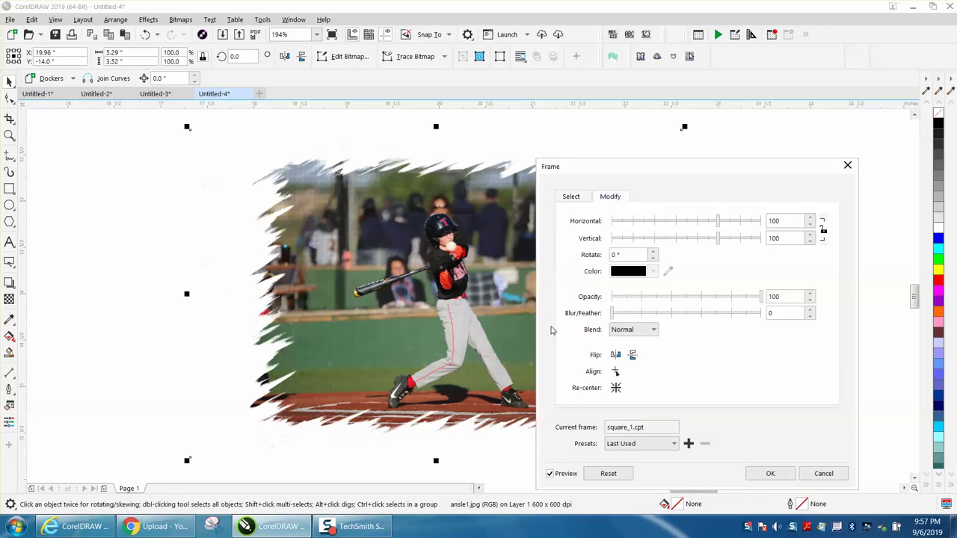
left_click(810, 311)
left_click(810, 311)
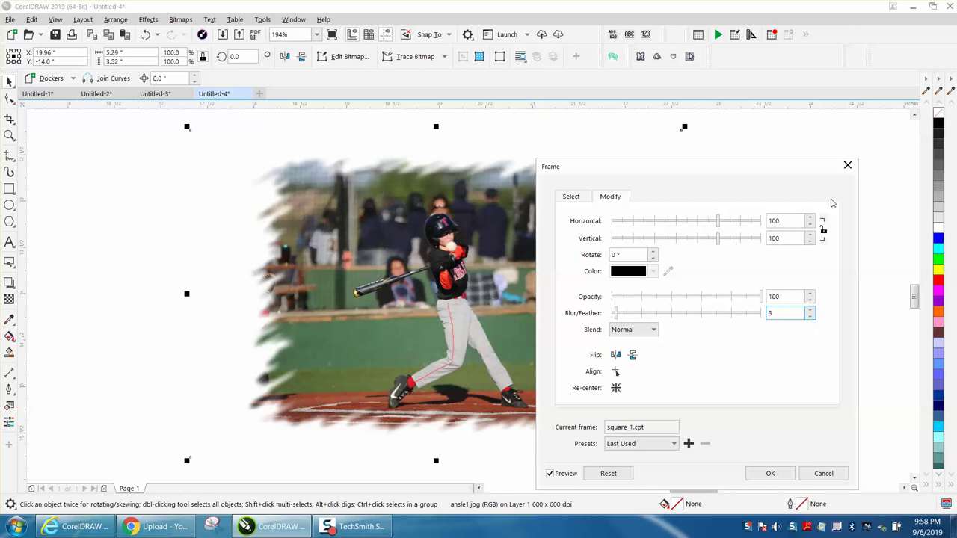
left_click(632, 355)
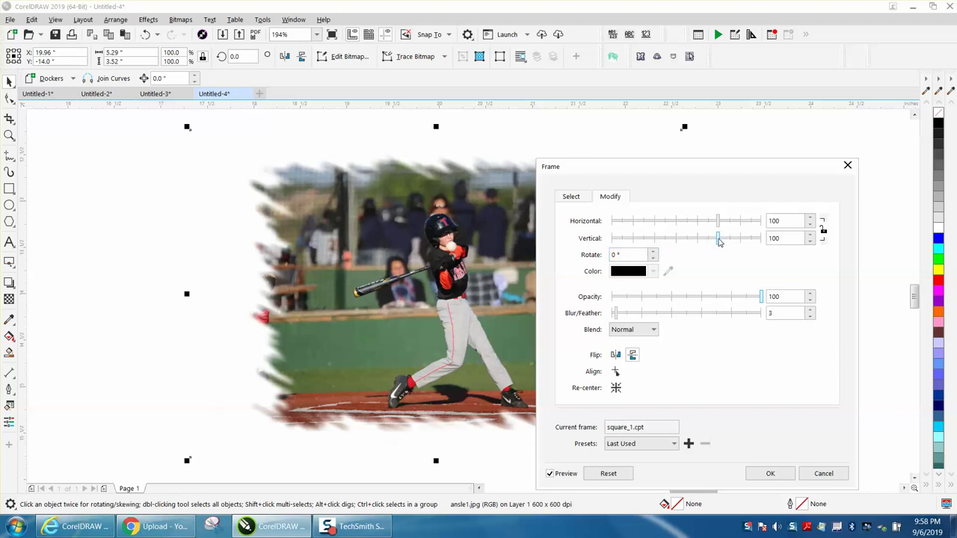
left_click(770, 473)
Zoom in on the framed photo's top edge, then zoom so the whole photo fills the view
left_click(9, 135)
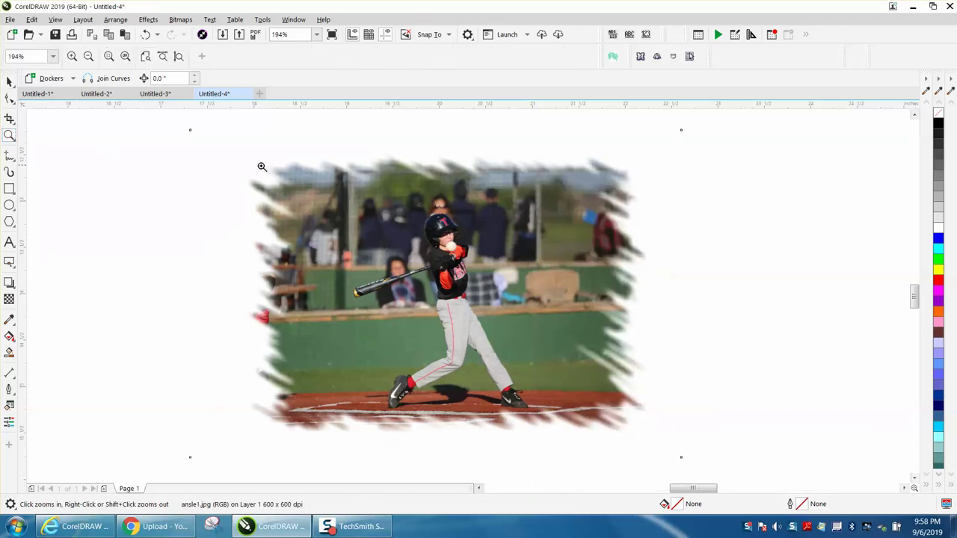
left_click(374, 213)
right_click(331, 199)
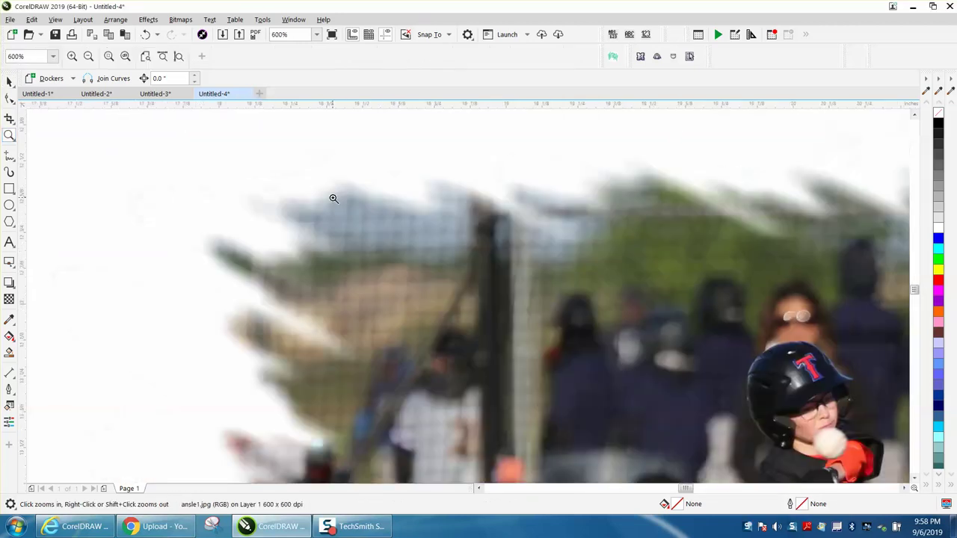
right_click(334, 198)
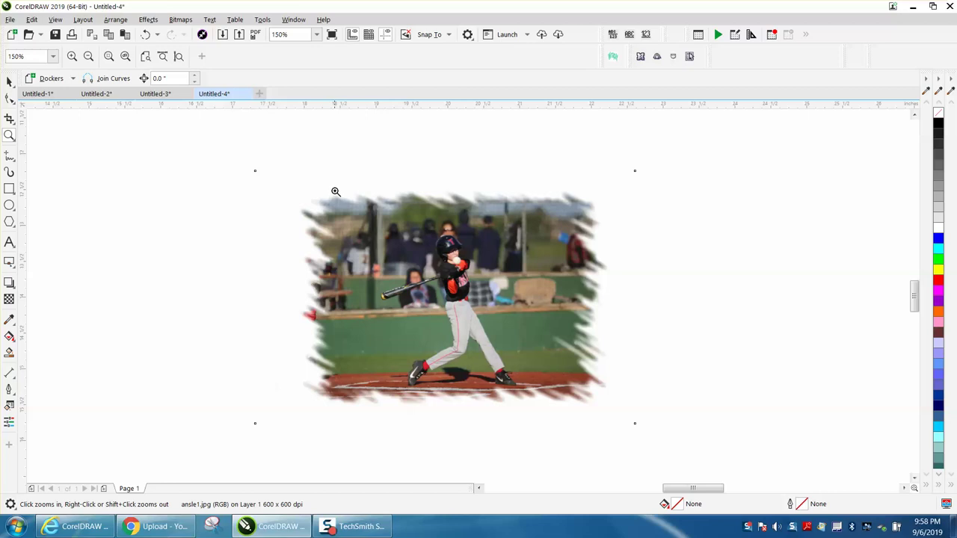
left_click_drag(299, 199, 634, 399)
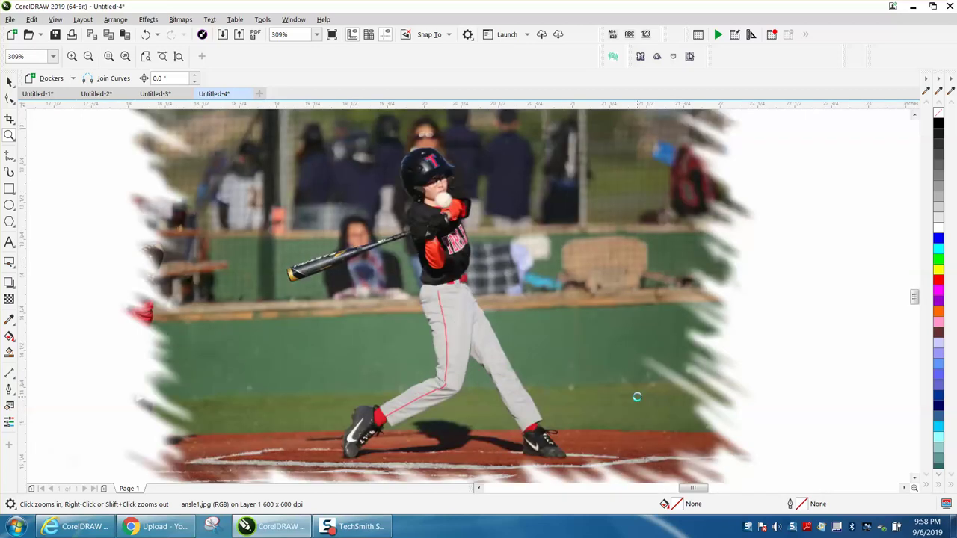